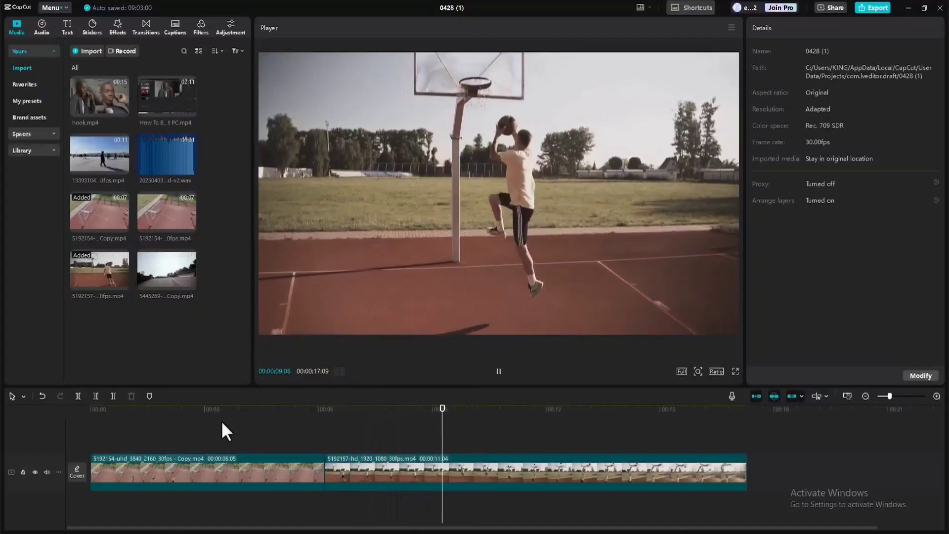
# Pause the preview and move the playhead to 00:00:05:20, inside the basketball court clip
pyautogui.press('space')
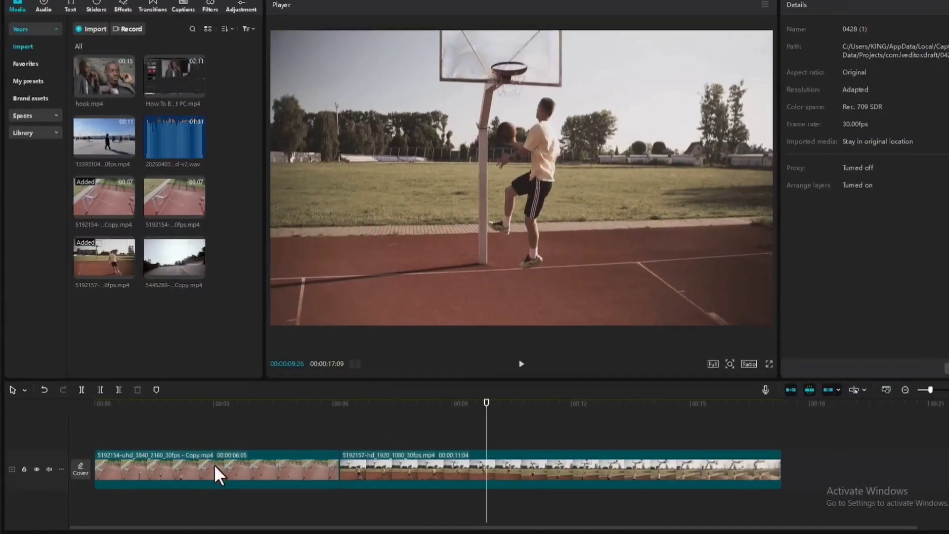
pyautogui.click(212, 471)
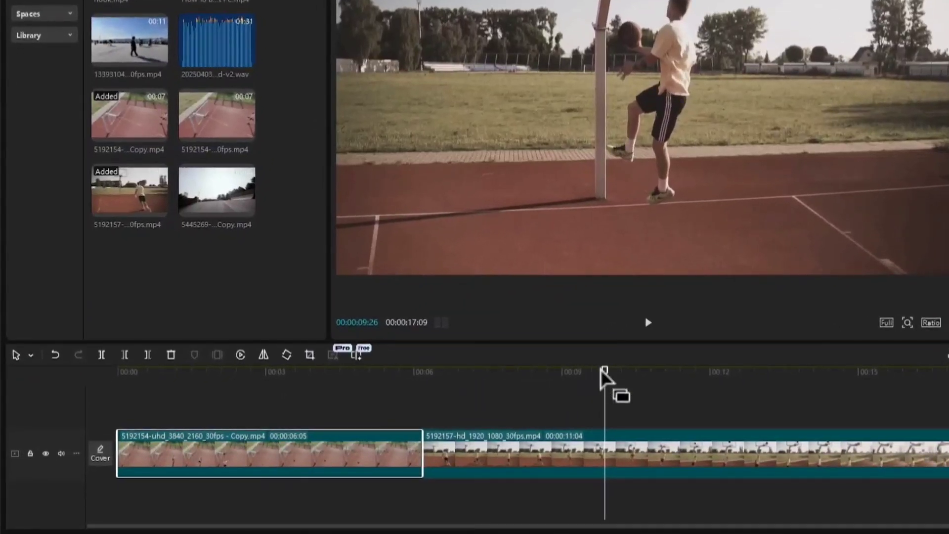
pyautogui.moveTo(583, 376); pyautogui.dragTo(307, 369)
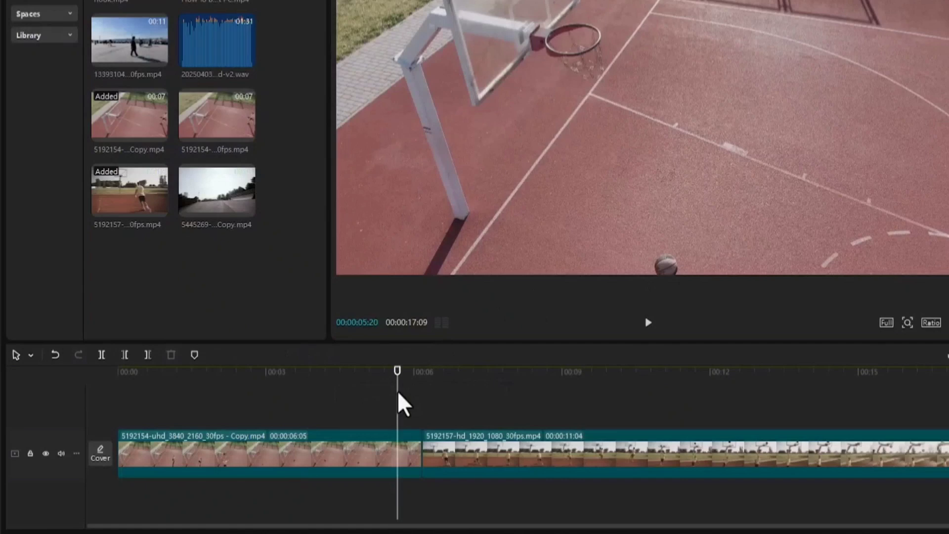
pyautogui.click(399, 393)
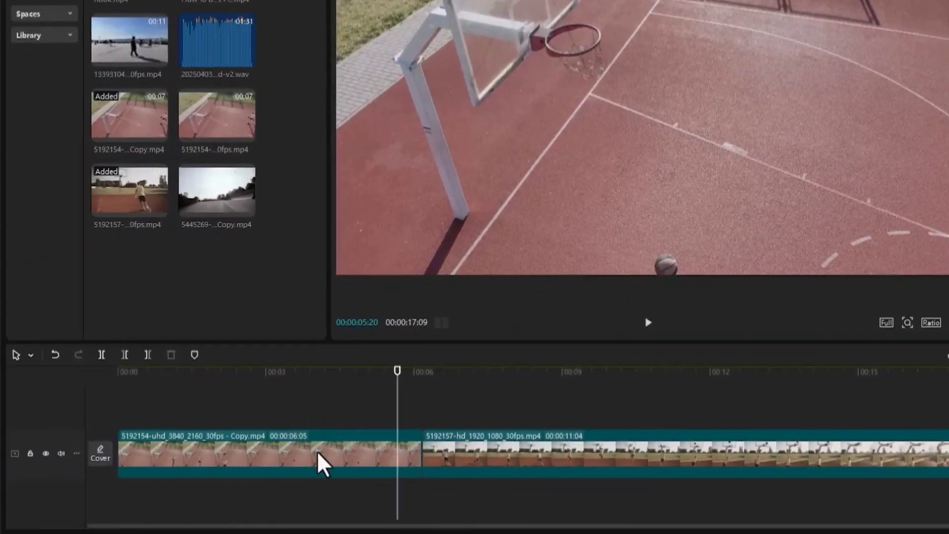
# Select the first clip and show its basic color adjustment settings
pyautogui.click(324, 465)
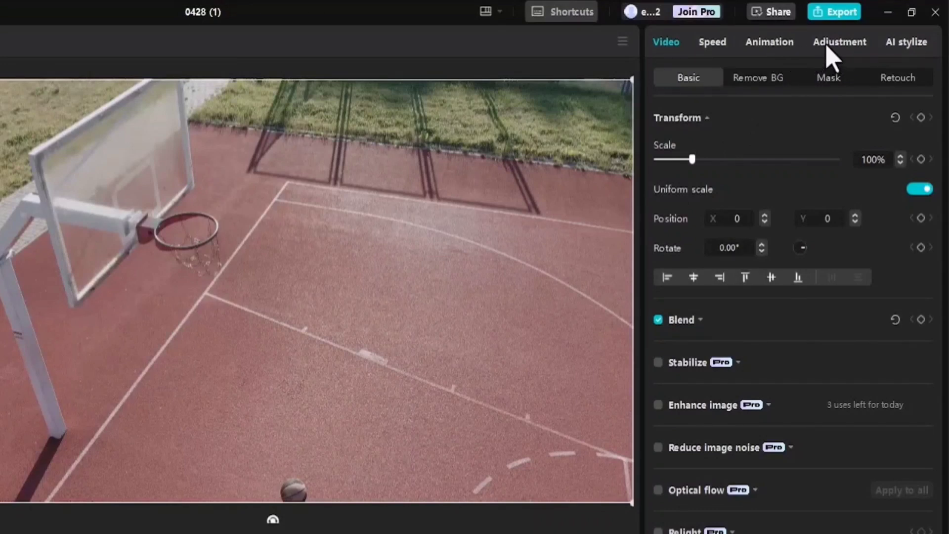
pyautogui.click(836, 42)
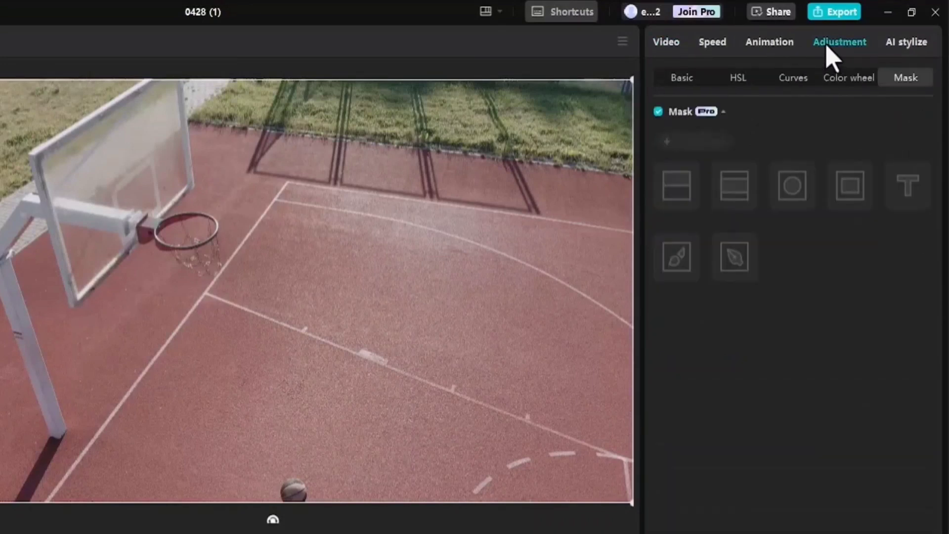
pyautogui.click(682, 79)
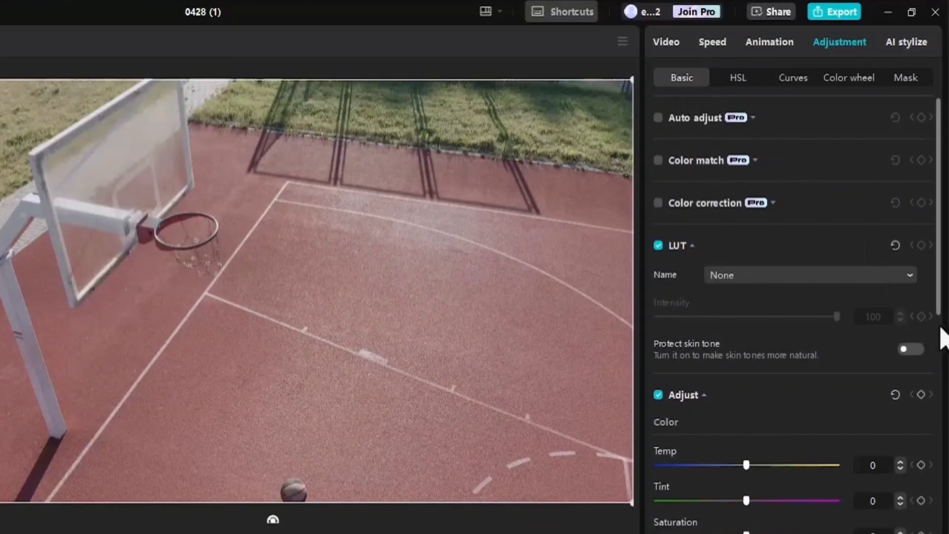
pyautogui.scroll(-5, 942, 322)
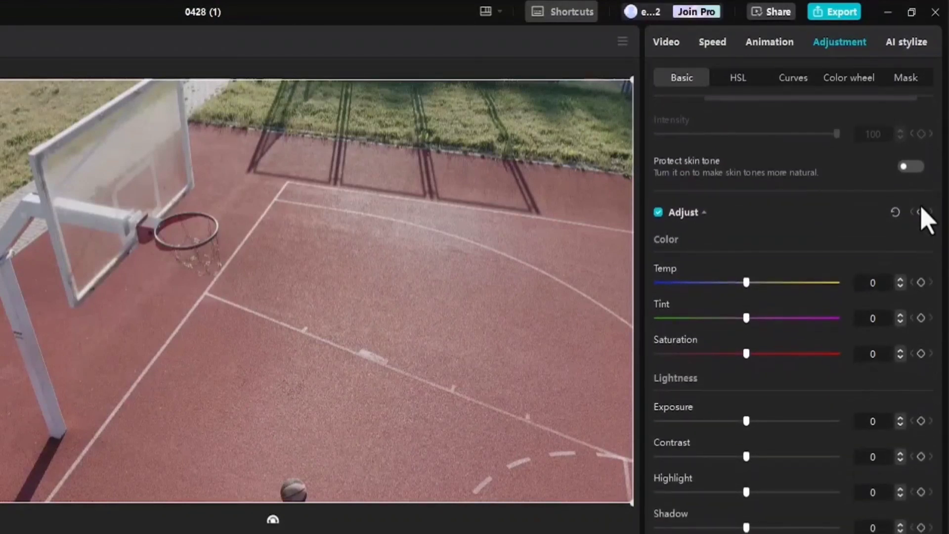
# Try turning on skin tone protection in the first clip's LUT settings, and turn it off again
pyautogui.click(912, 168)
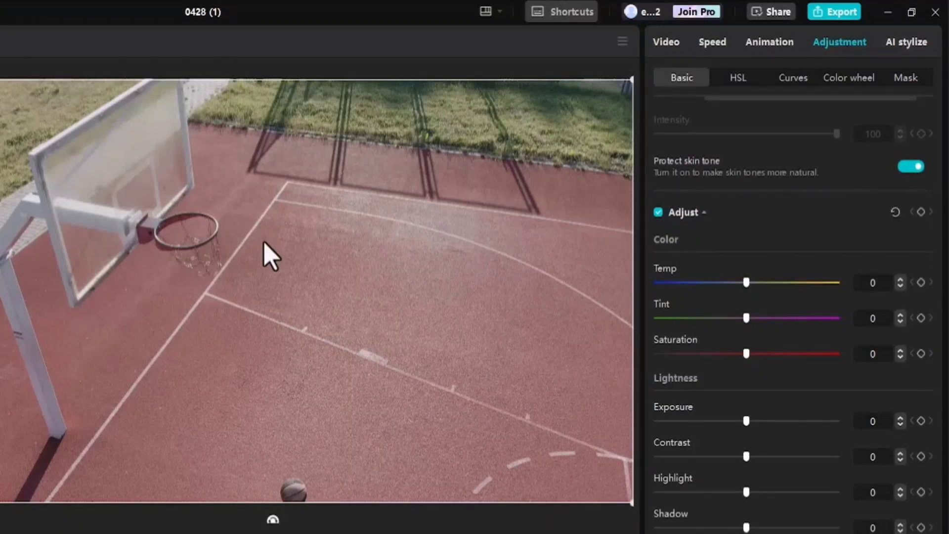
pyautogui.click(912, 168)
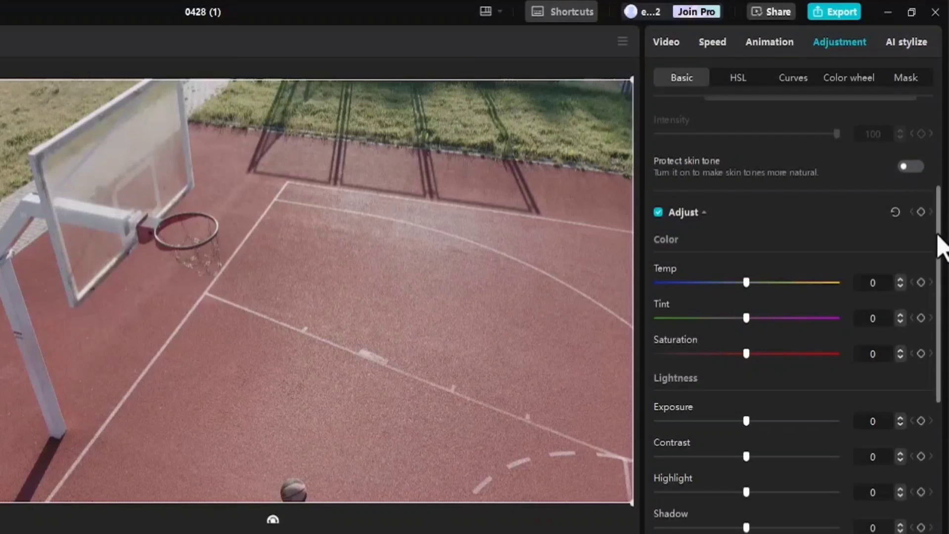
# Try a warmer Temp of 32 and a Tint shift on the first clip, returning both values to 0
pyautogui.moveTo(939, 238); pyautogui.dragTo(938, 286)
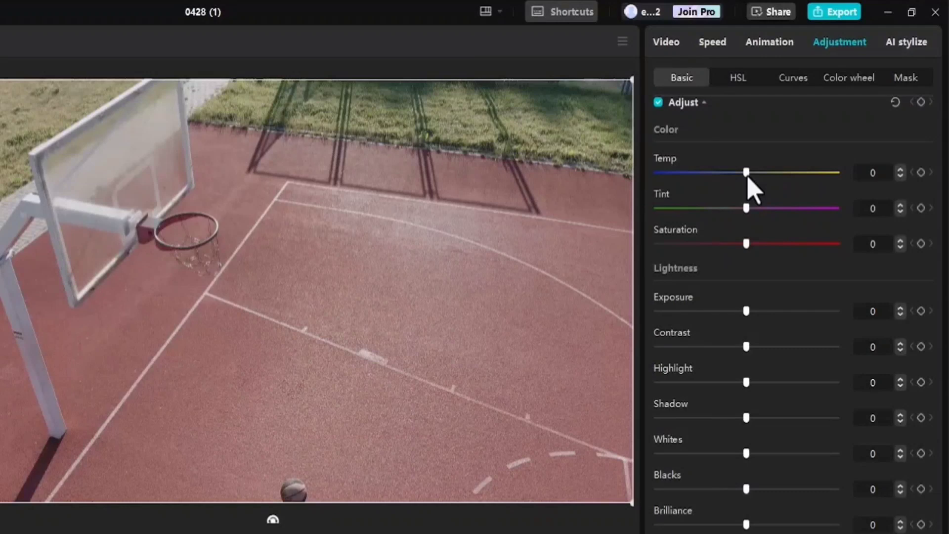
pyautogui.moveTo(749, 179); pyautogui.dragTo(806, 190)
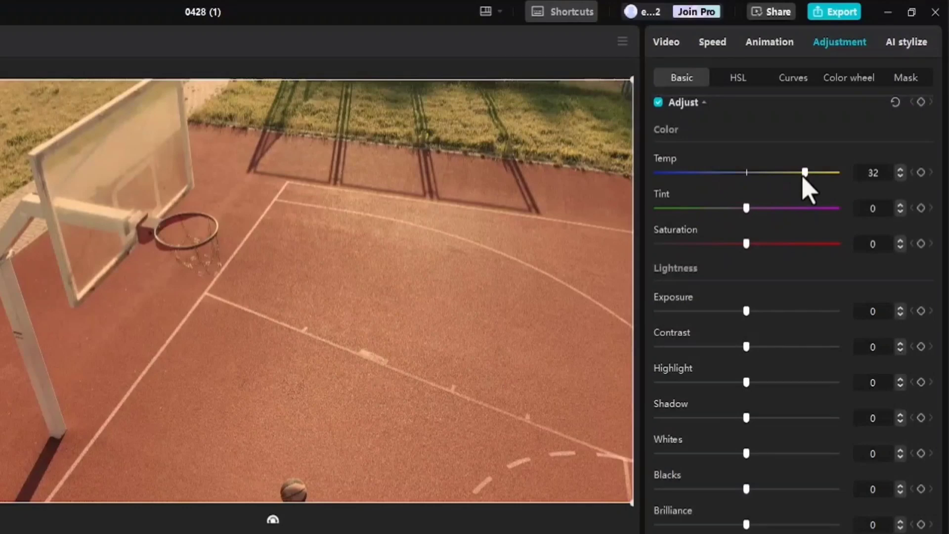
pyautogui.moveTo(803, 177); pyautogui.dragTo(739, 173)
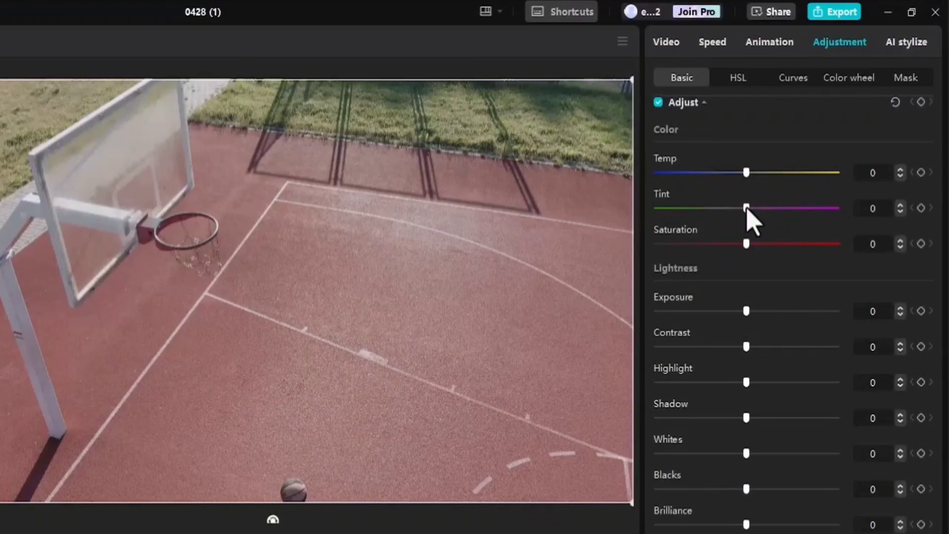
pyautogui.moveTo(748, 210)
pyautogui.mouseDown()
pyautogui.moveTo(806, 216)
pyautogui.moveTo(696, 216)
pyautogui.moveTo(773, 216)
pyautogui.moveTo(744, 214)
pyautogui.mouseUp()
# Try Saturation values of 39 and -50 on the first clip, and settle on 50
pyautogui.moveTo(748, 245); pyautogui.dragTo(816, 247)
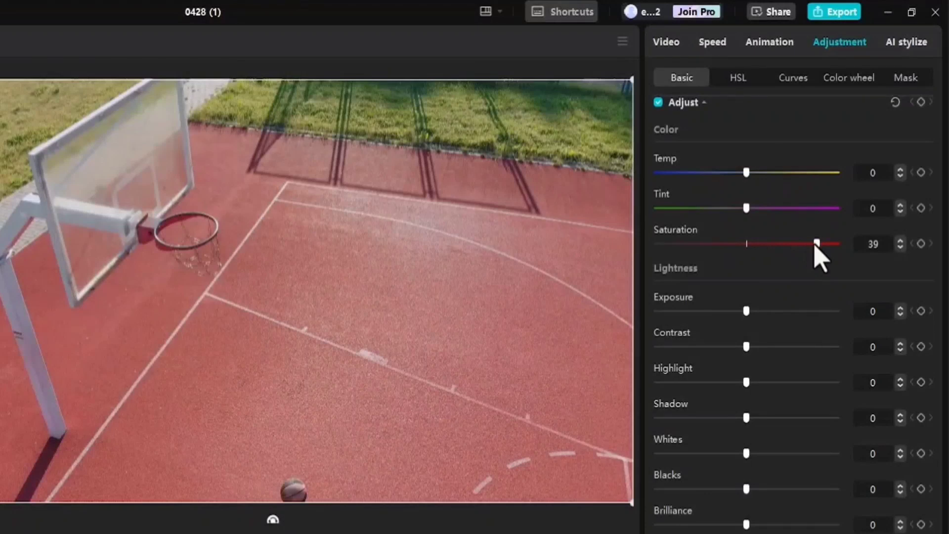
pyautogui.moveTo(816, 246); pyautogui.dragTo(652, 258)
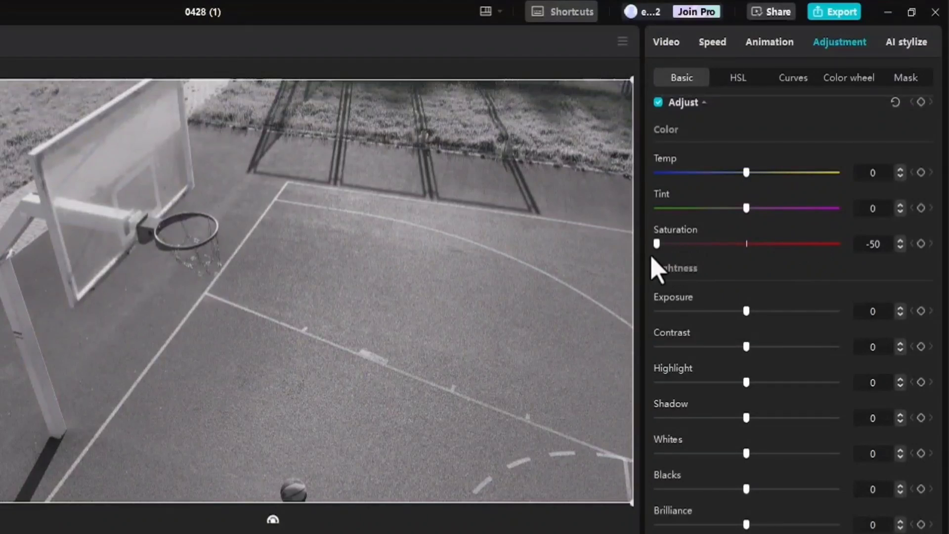
pyautogui.moveTo(651, 257); pyautogui.dragTo(857, 253)
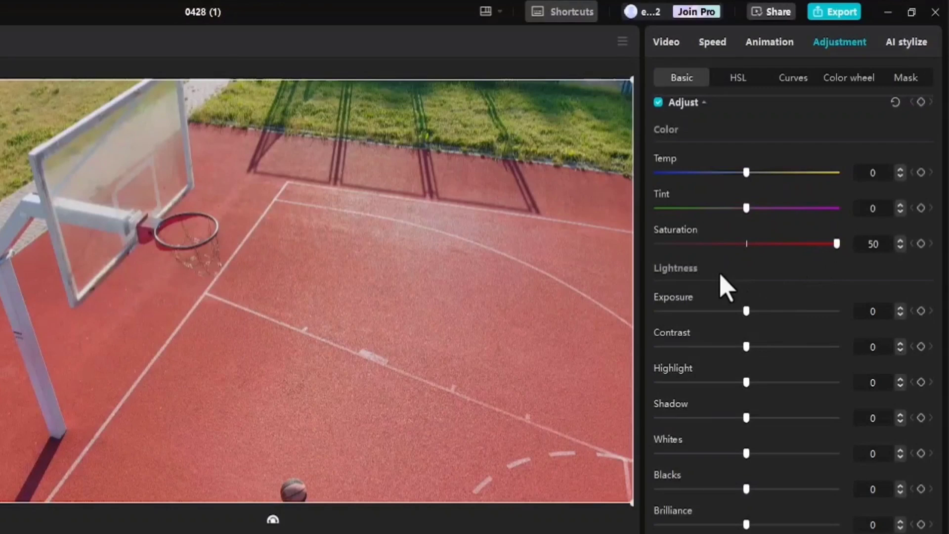
# Try darkening the first clip with an Exposure of -27, and return it to 0
pyautogui.moveTo(724, 310); pyautogui.dragTo(696, 307)
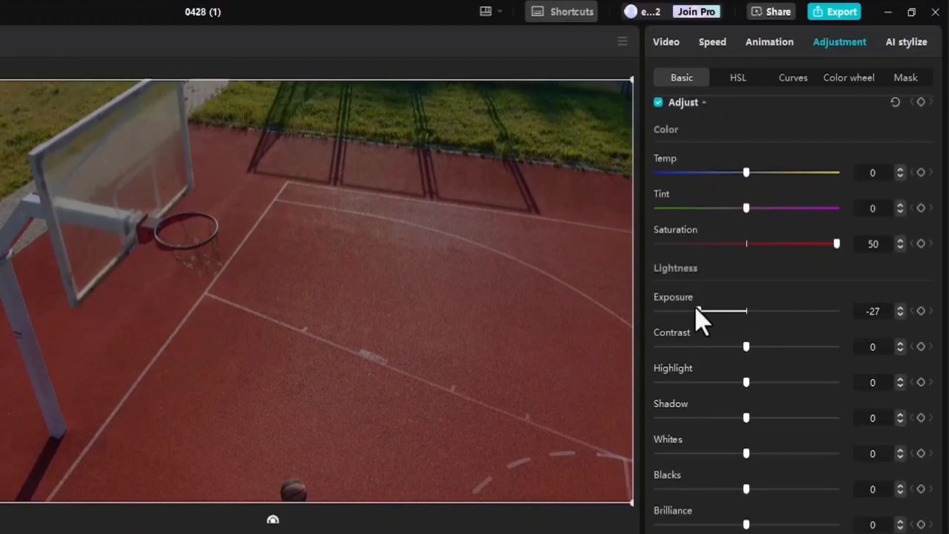
pyautogui.moveTo(698, 310); pyautogui.dragTo(746, 313)
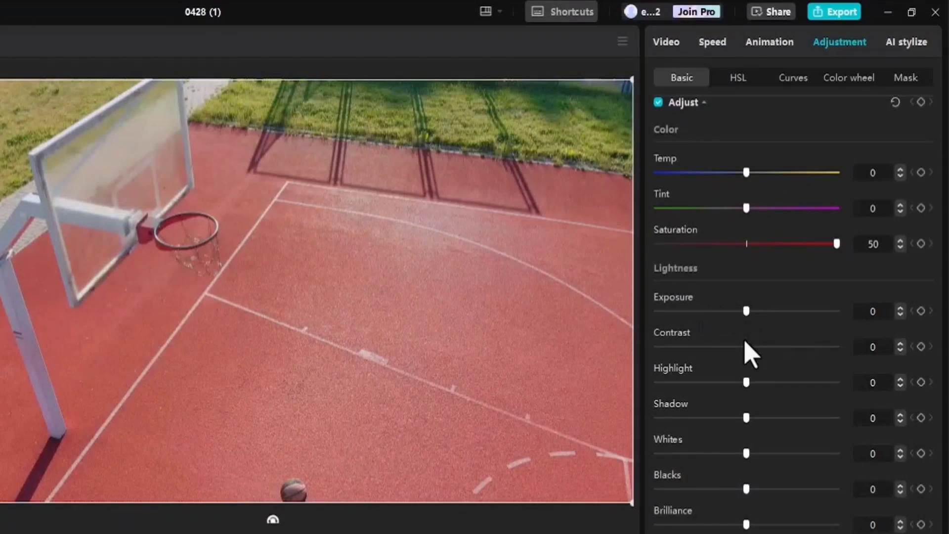
# Set the first clip's Contrast to 24, Highlight to 6 and Vignette to 3
pyautogui.moveTo(747, 348); pyautogui.dragTo(787, 346)
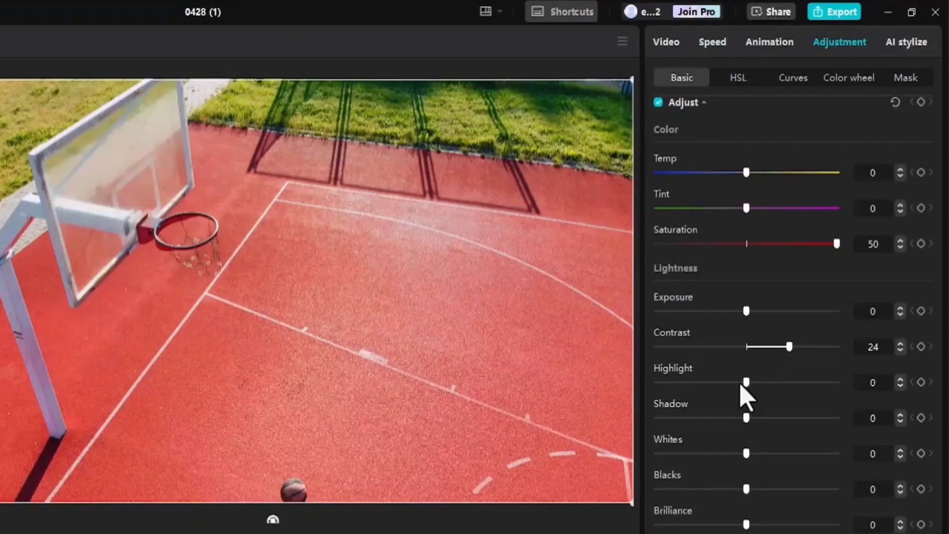
pyautogui.moveTo(743, 384)
pyautogui.mouseDown()
pyautogui.moveTo(705, 384)
pyautogui.moveTo(779, 385)
pyautogui.moveTo(756, 385)
pyautogui.mouseUp()
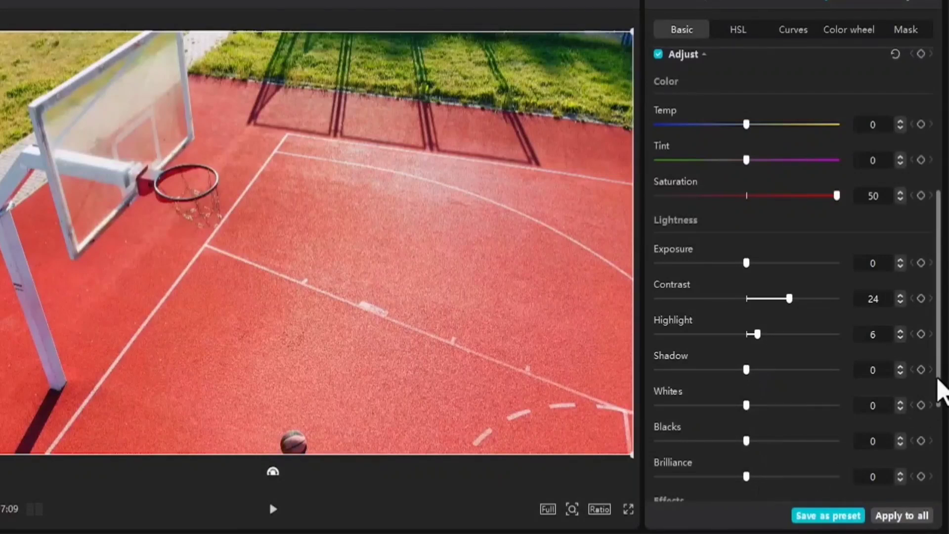
pyautogui.moveTo(939, 383); pyautogui.dragTo(939, 478)
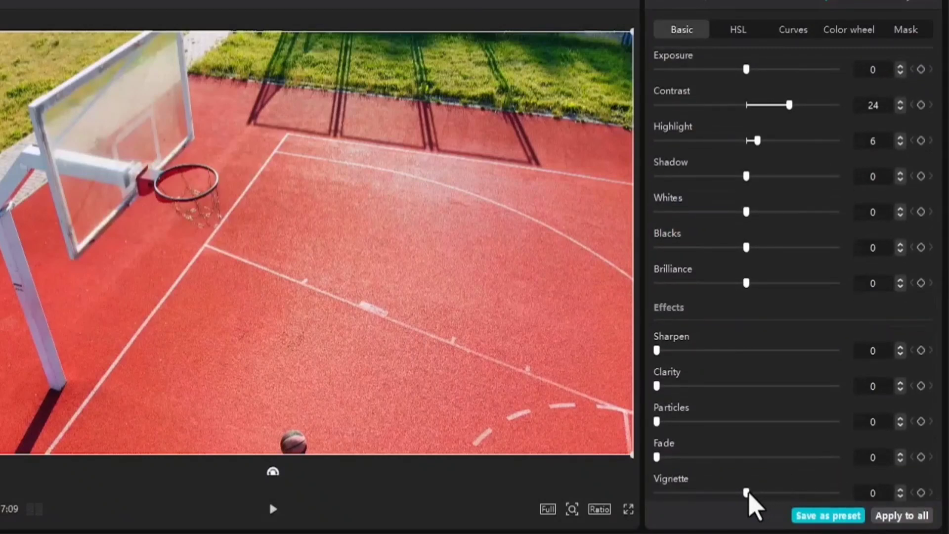
pyautogui.moveTo(748, 492)
pyautogui.mouseDown()
pyautogui.moveTo(694, 493)
pyautogui.moveTo(777, 492)
pyautogui.moveTo(763, 492)
pyautogui.moveTo(752, 509)
pyautogui.mouseUp()
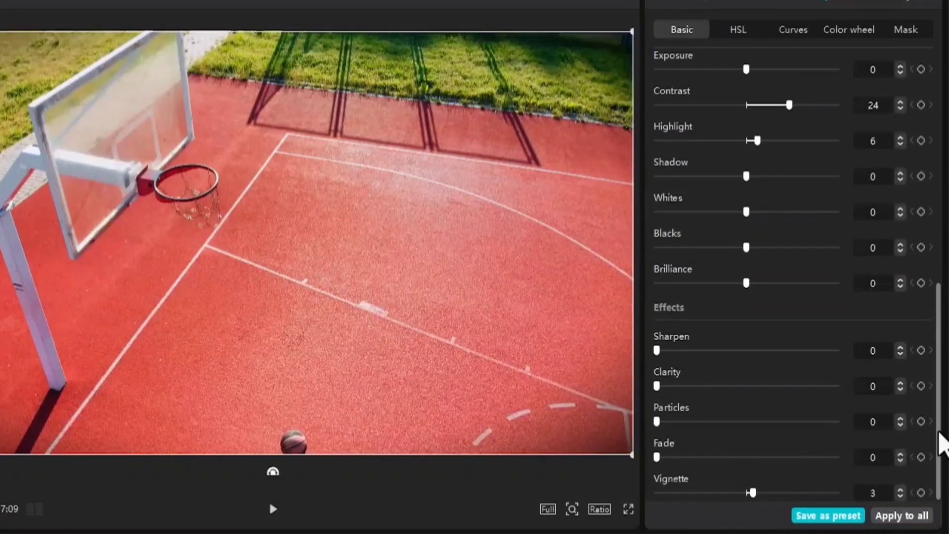
# Compare the first clip before and after color correction by disabling and re-enabling its Adjust settings
pyautogui.moveTo(939, 432); pyautogui.dragTo(940, 208)
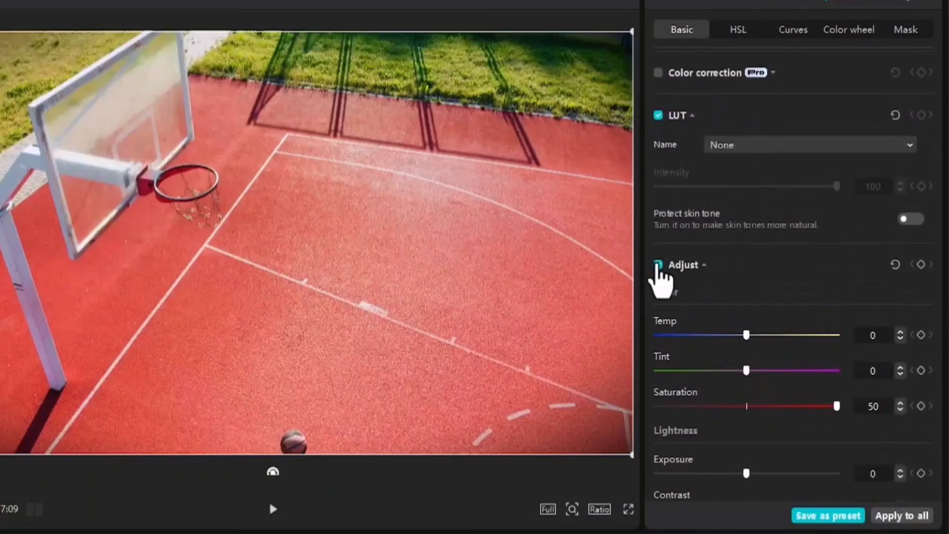
pyautogui.click(659, 265)
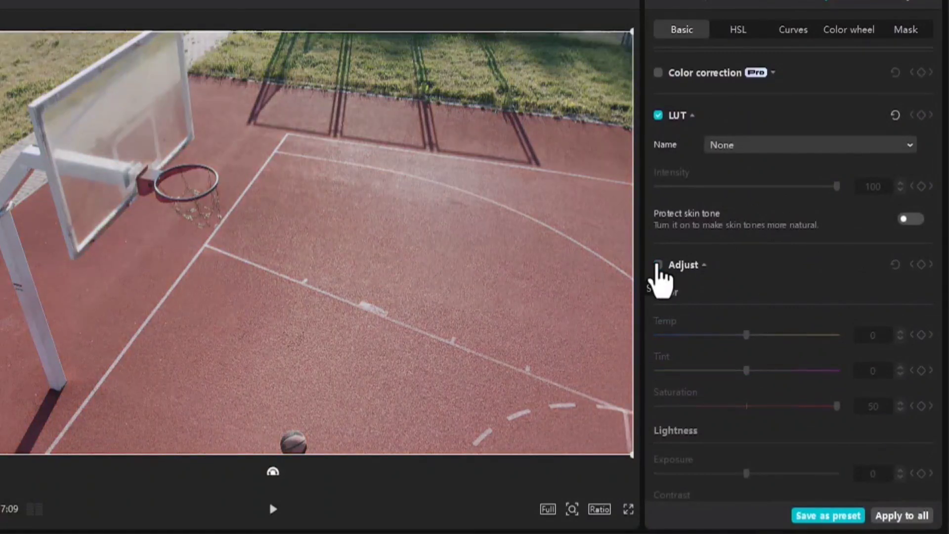
pyautogui.click(658, 266)
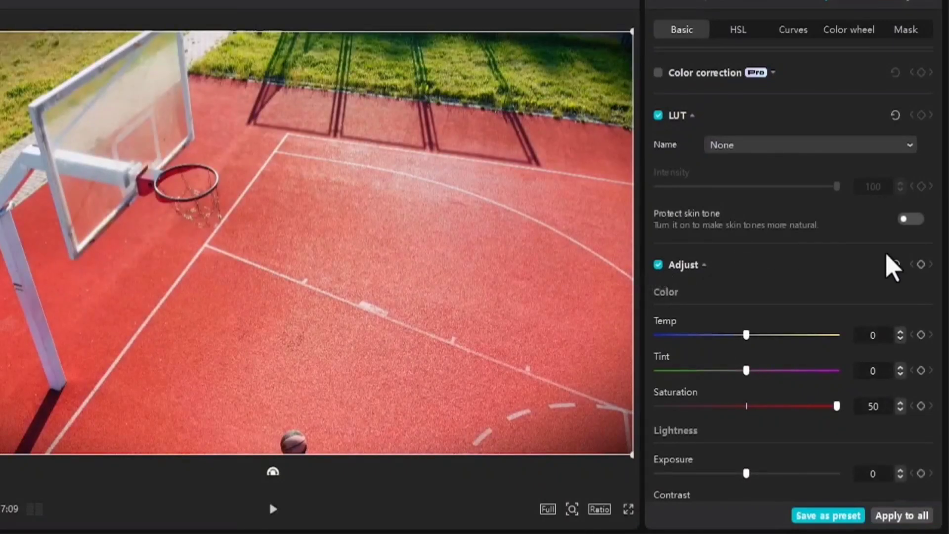
# Preview the second clip at 00:00:10:21 and apply the first clip's adjustments to all clips
pyautogui.moveTo(936, 296); pyautogui.dragTo(935, 494)
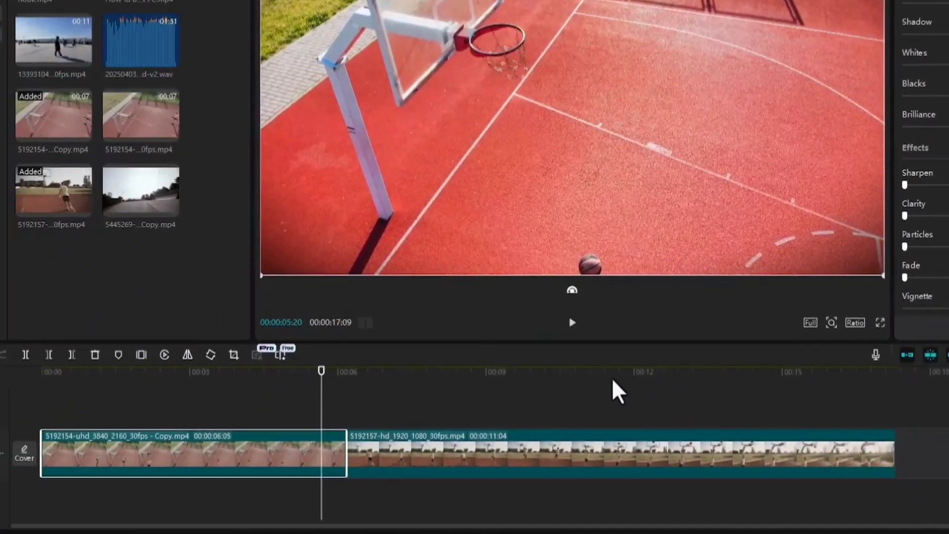
pyautogui.click(571, 380)
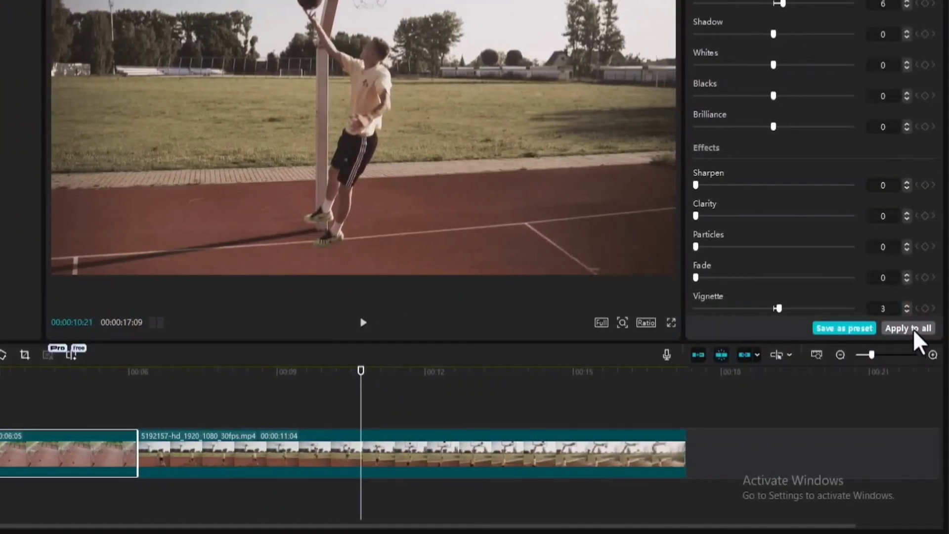
pyautogui.click(913, 330)
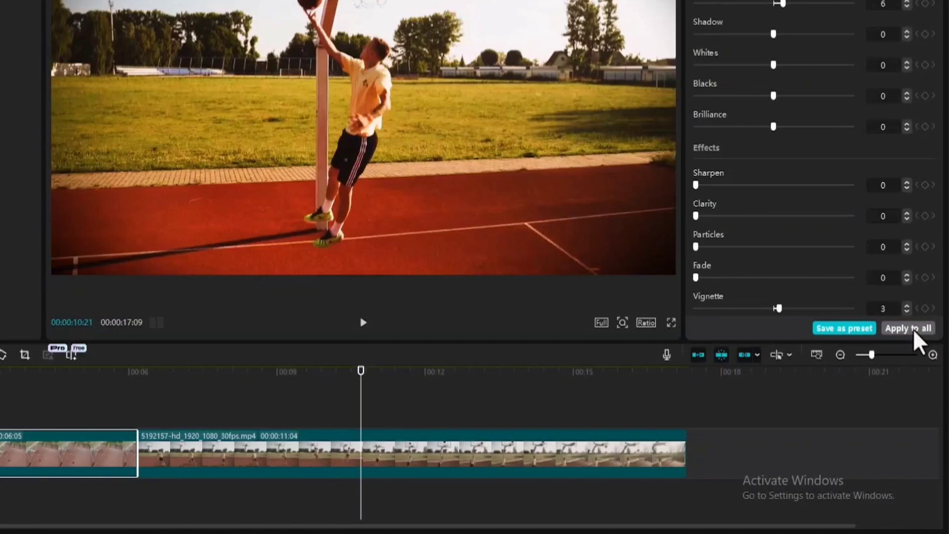
# Set the second clip's Vignette to 0 and its Saturation to 41
pyautogui.click(603, 470)
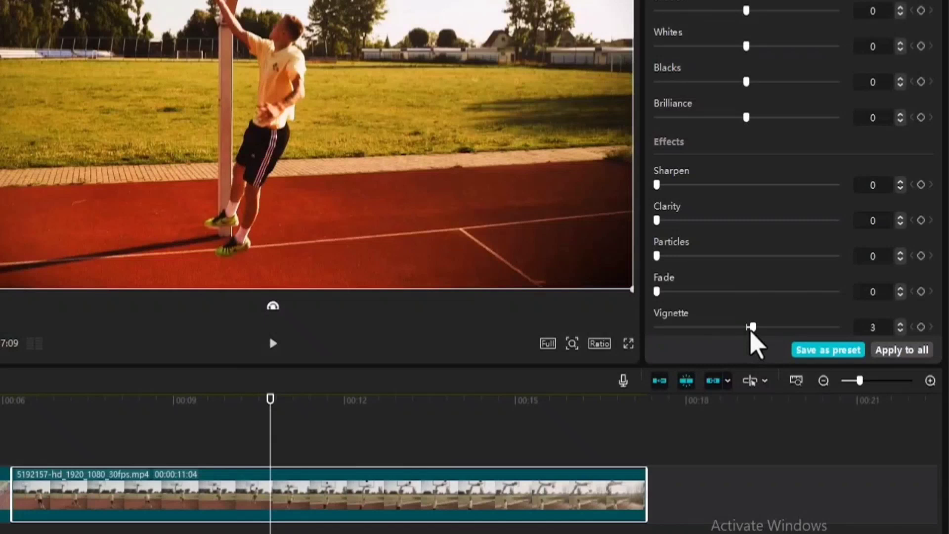
pyautogui.moveTo(768, 316); pyautogui.dragTo(764, 318)
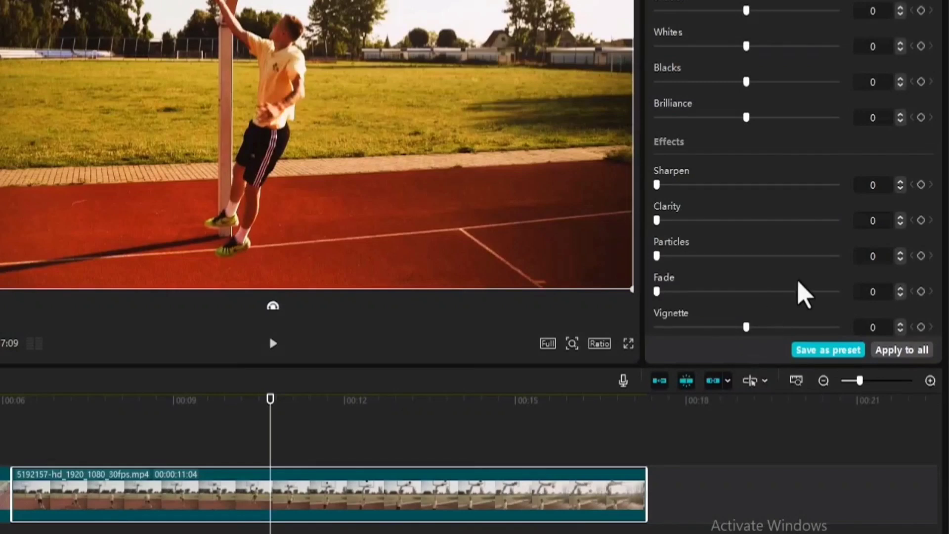
pyautogui.moveTo(939, 170); pyautogui.dragTo(943, 29)
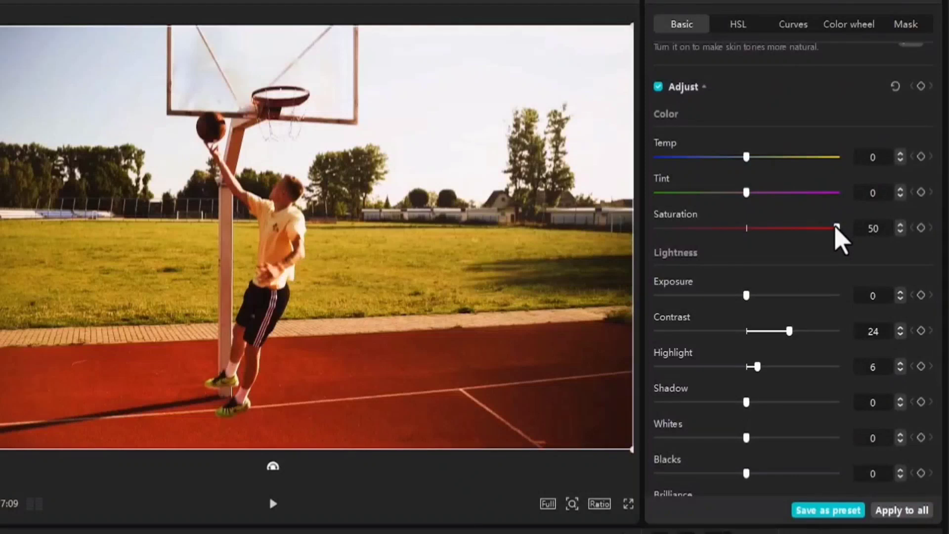
pyautogui.moveTo(836, 228)
pyautogui.mouseDown()
pyautogui.moveTo(794, 229)
pyautogui.moveTo(818, 228)
pyautogui.mouseUp()
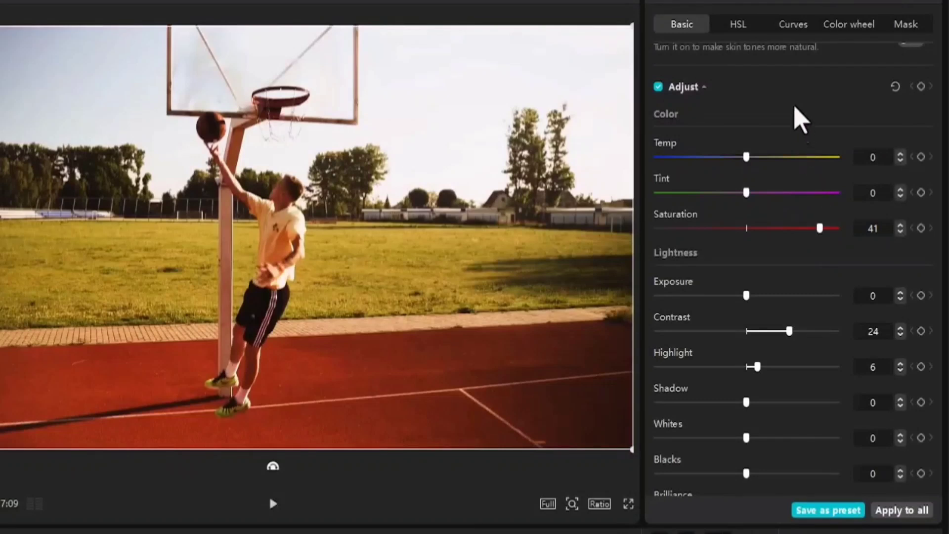
# Show the HSL settings for the first clip, with the playhead at about 4 seconds
pyautogui.click(745, 26)
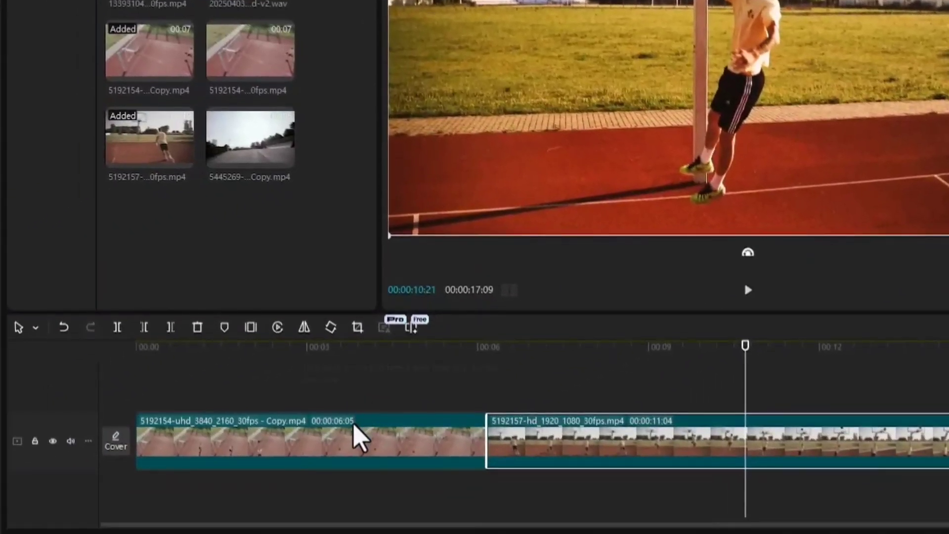
pyautogui.click(359, 437)
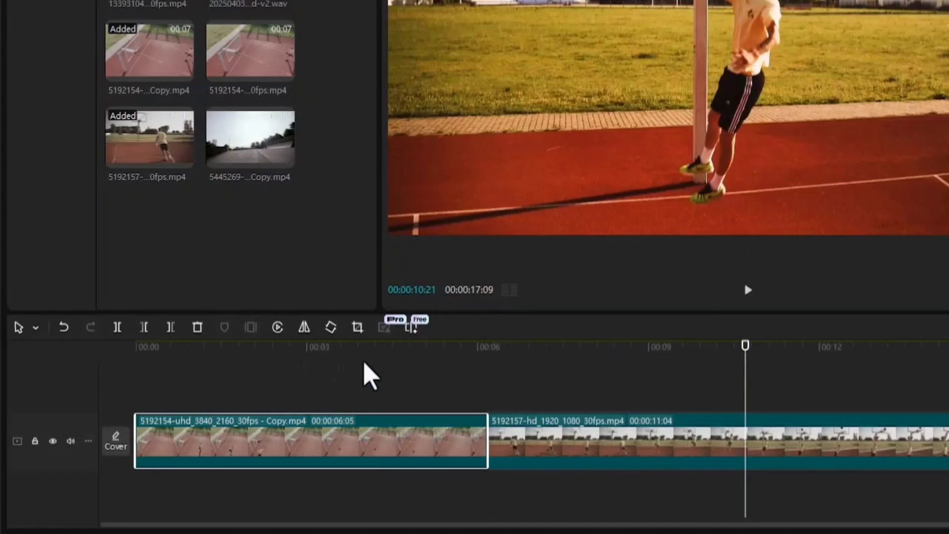
pyautogui.click(364, 346)
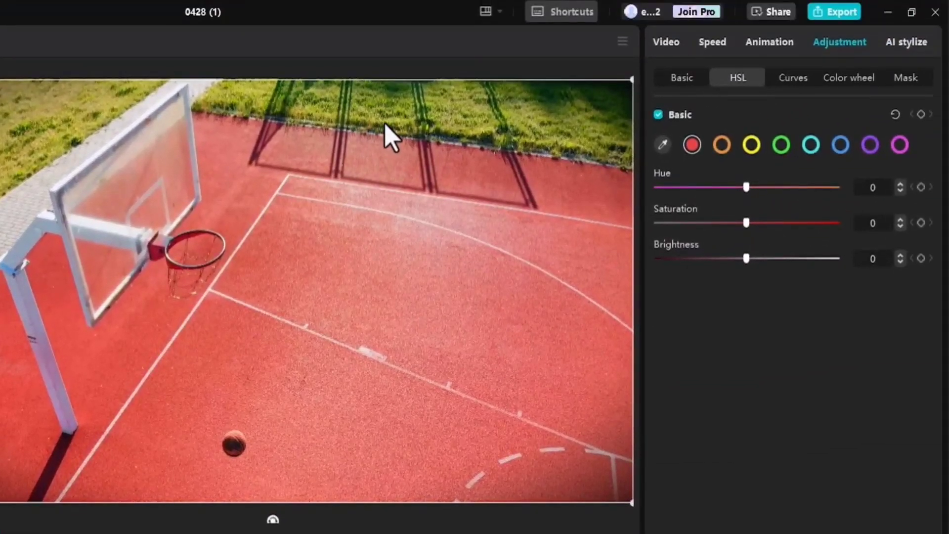
# Set the first clip's green HSL values to Hue 100, Saturation 100 and Brightness -100
pyautogui.click(781, 147)
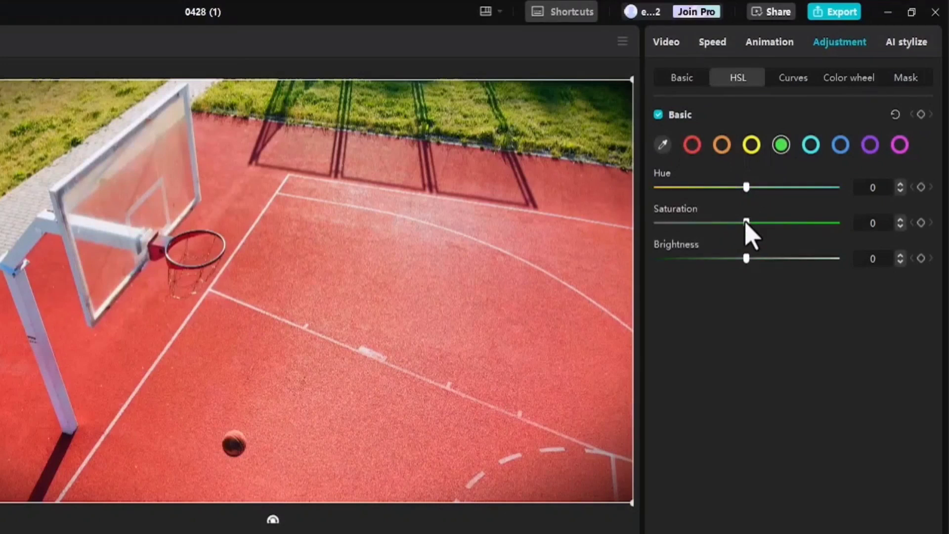
pyautogui.moveTo(747, 224); pyautogui.dragTo(855, 240)
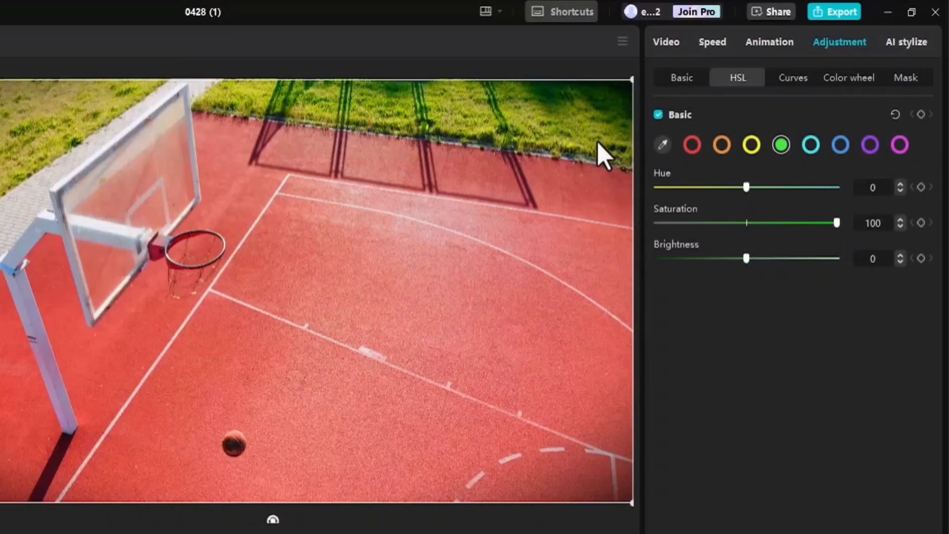
pyautogui.moveTo(745, 258); pyautogui.dragTo(654, 272)
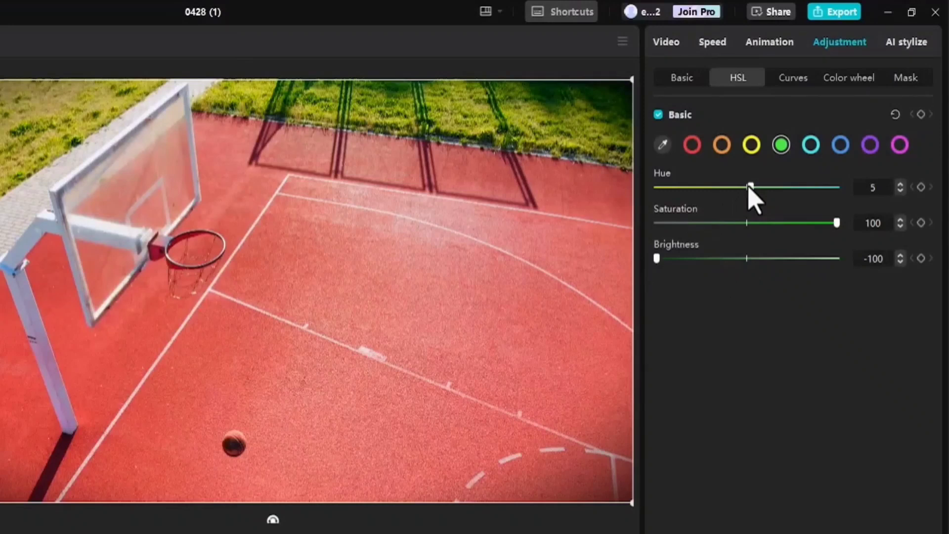
pyautogui.moveTo(750, 188); pyautogui.dragTo(640, 210)
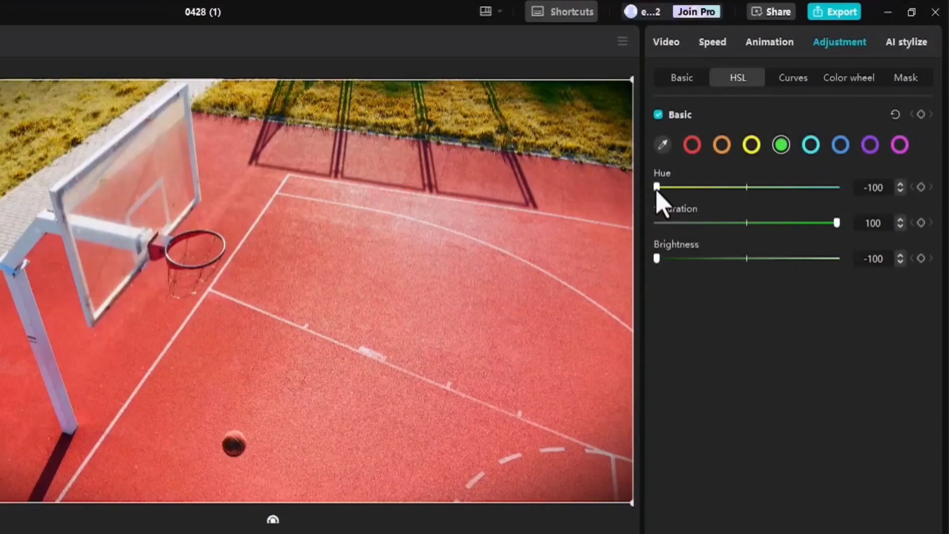
pyautogui.moveTo(657, 191); pyautogui.dragTo(873, 187)
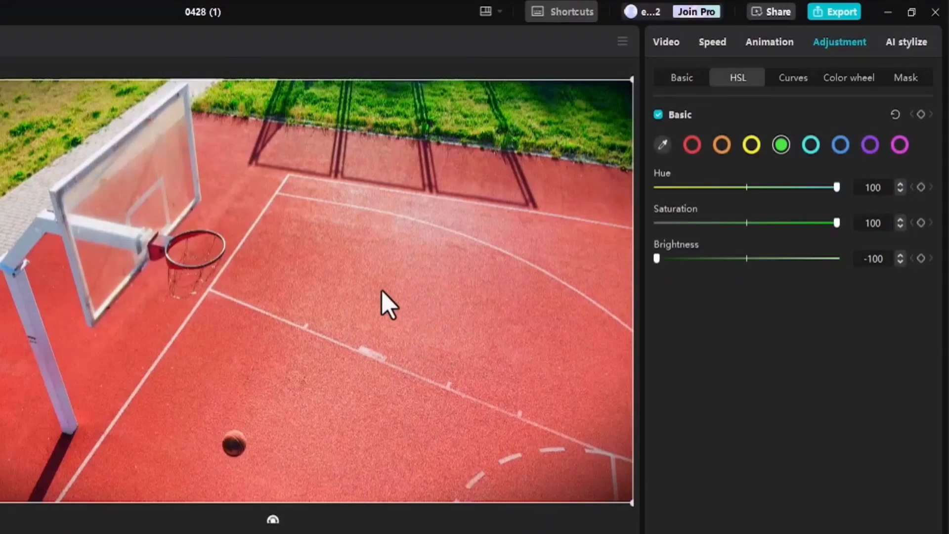
# Set the first clip's red HSL values to Saturation 100 and Brightness -85, trying Hue 100 before returning it to 0
pyautogui.click(693, 145)
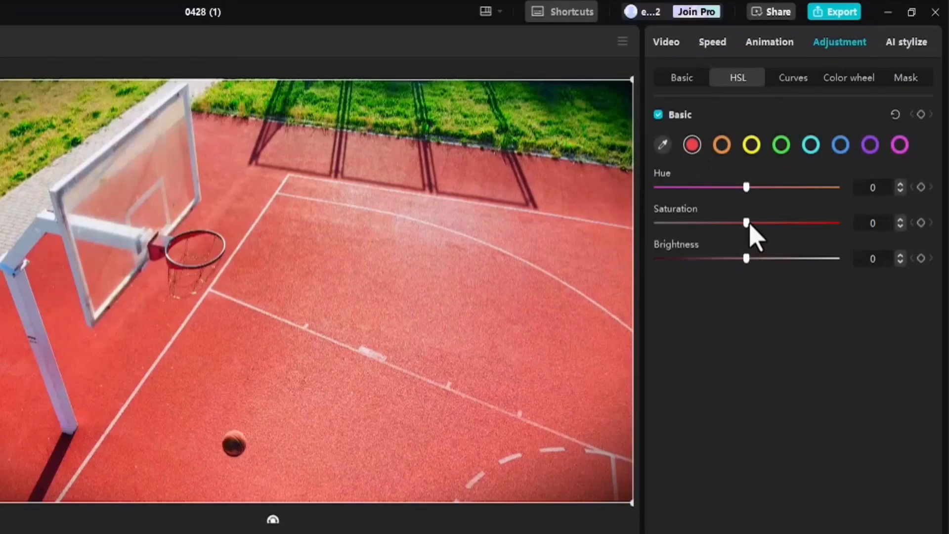
pyautogui.moveTo(747, 223); pyautogui.dragTo(843, 223)
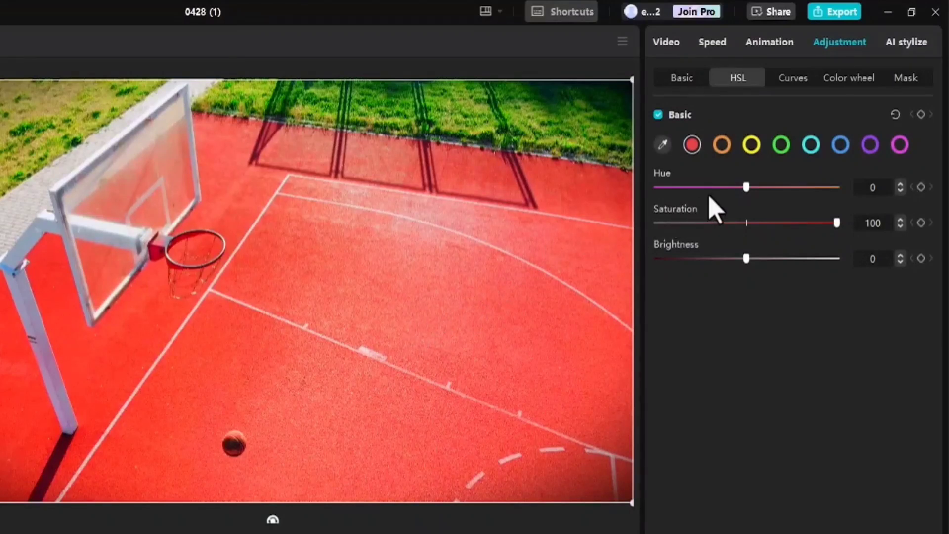
pyautogui.moveTo(746, 192); pyautogui.dragTo(902, 197)
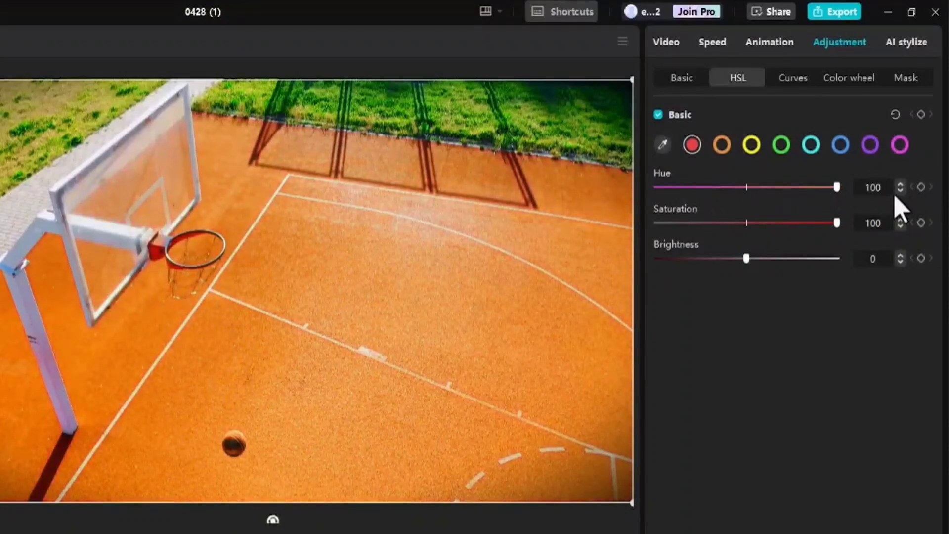
pyautogui.moveTo(836, 188); pyautogui.dragTo(748, 192)
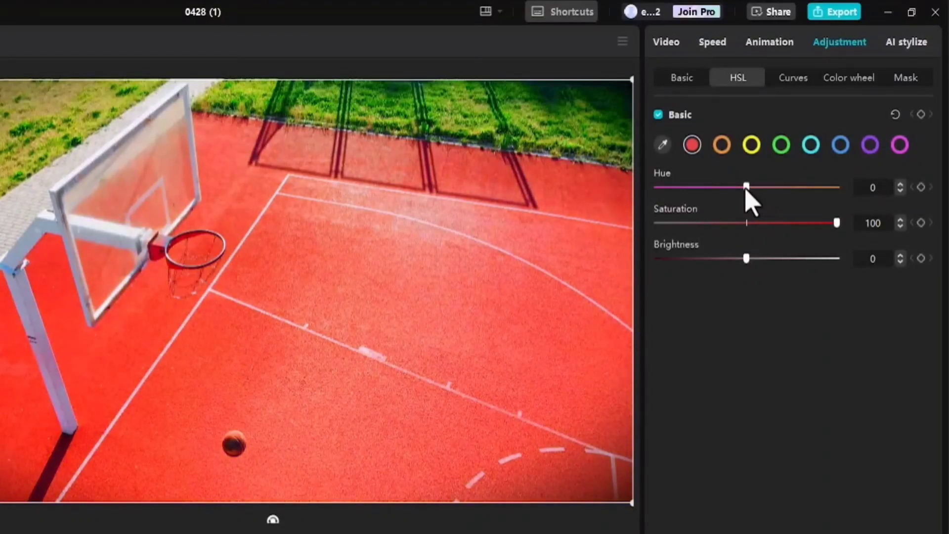
pyautogui.moveTo(748, 258); pyautogui.dragTo(670, 259)
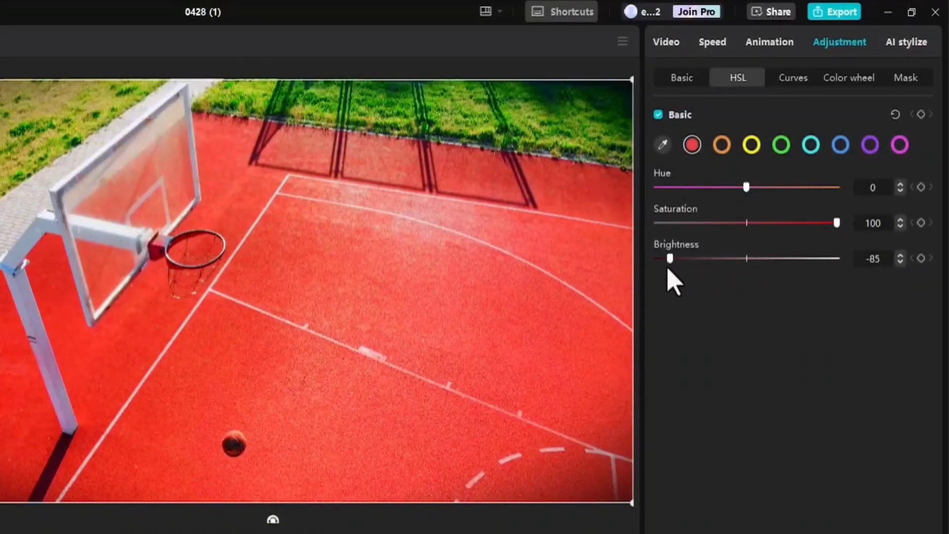
# Compare the first clip without its HSL and Adjust corrections by disabling each one, and re-enable both
pyautogui.click(658, 114)
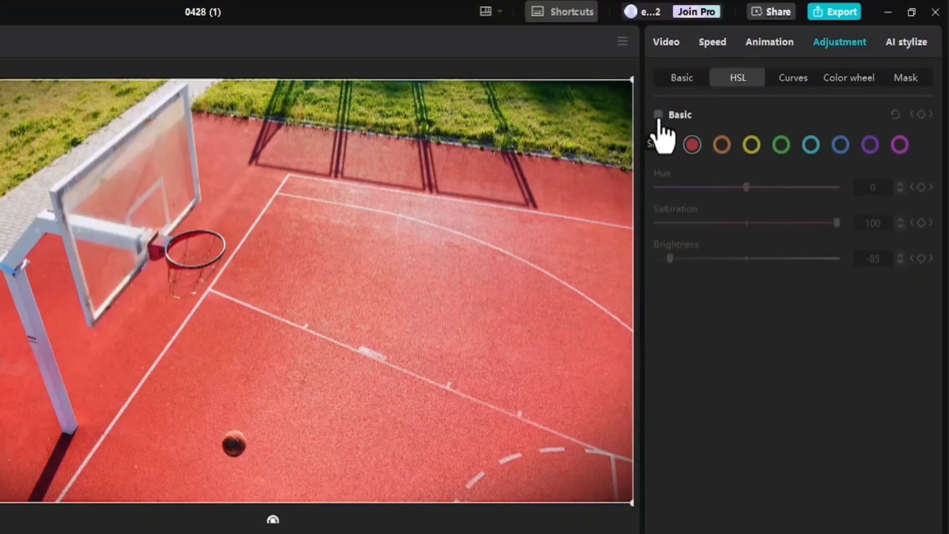
pyautogui.click(681, 78)
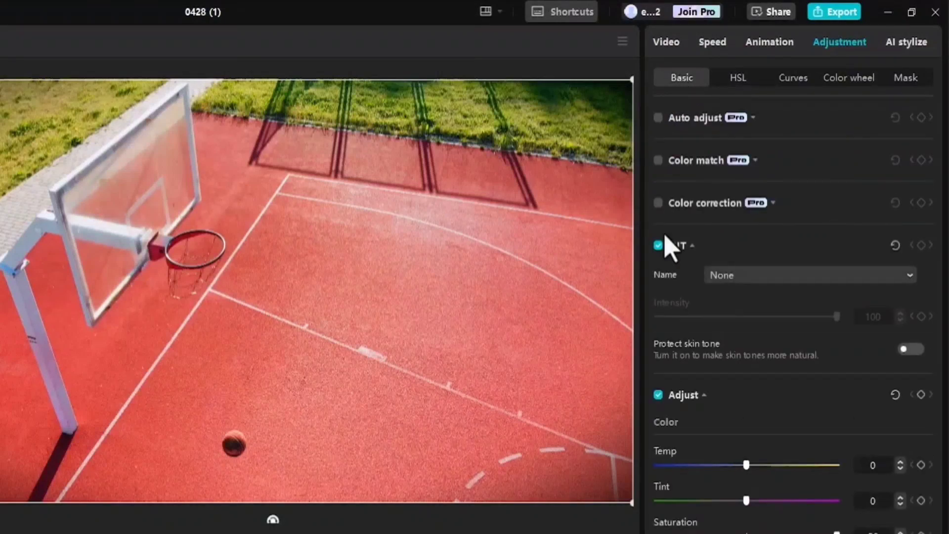
pyautogui.click(658, 395)
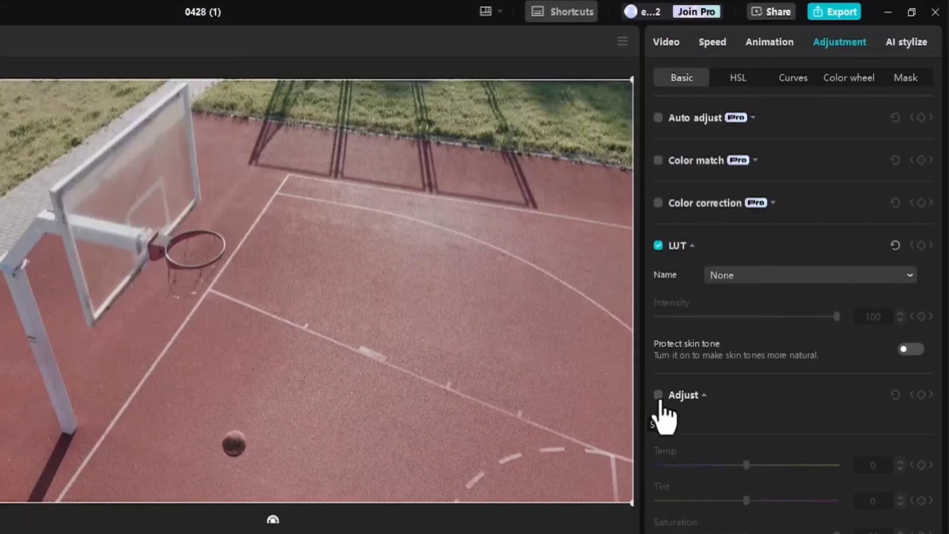
pyautogui.click(658, 395)
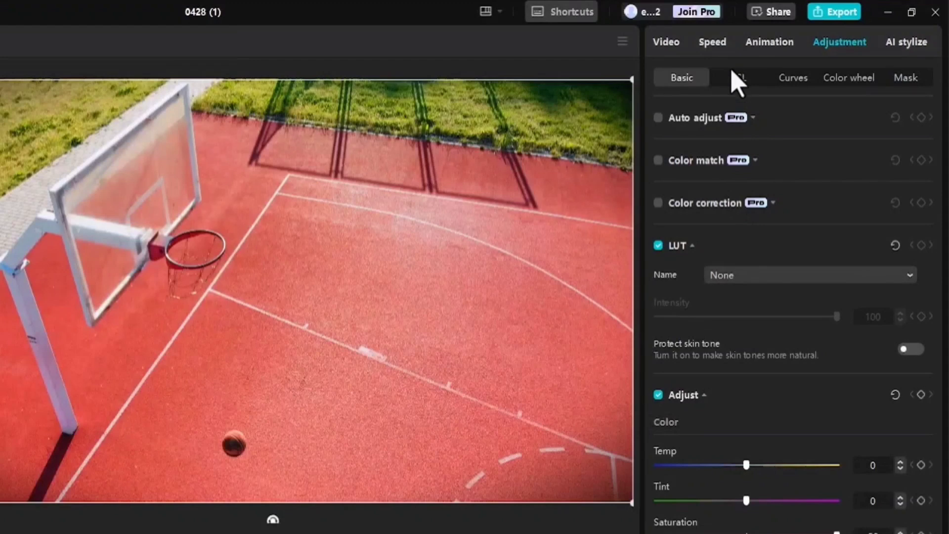
pyautogui.click(737, 79)
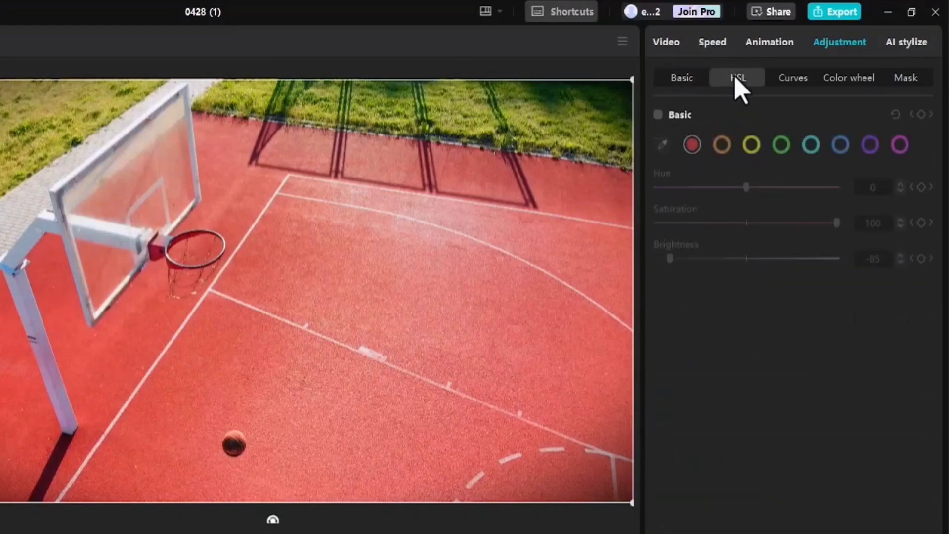
pyautogui.click(658, 114)
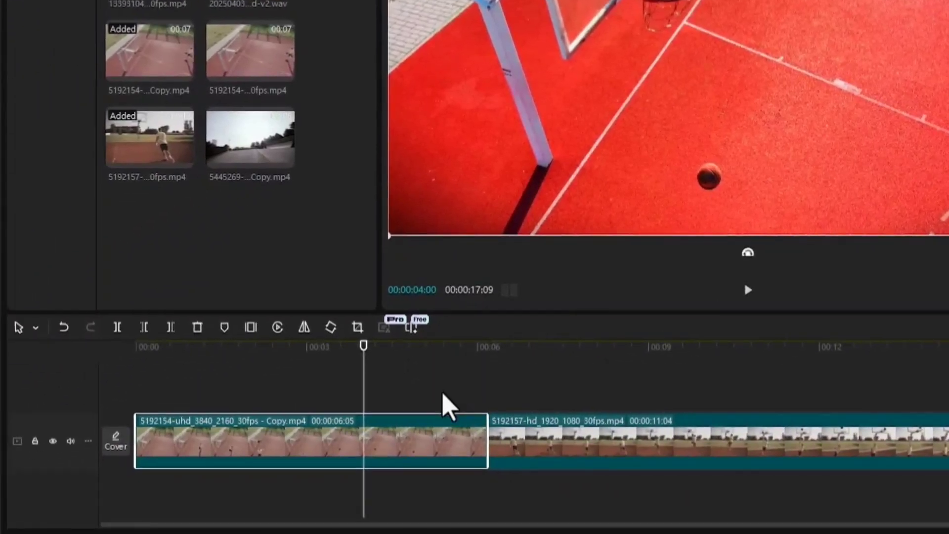
# Delete both clips from the timeline and add the ungraded 5192154 Copy and 5192157 source videos again
pyautogui.moveTo(447, 406); pyautogui.dragTo(554, 448)
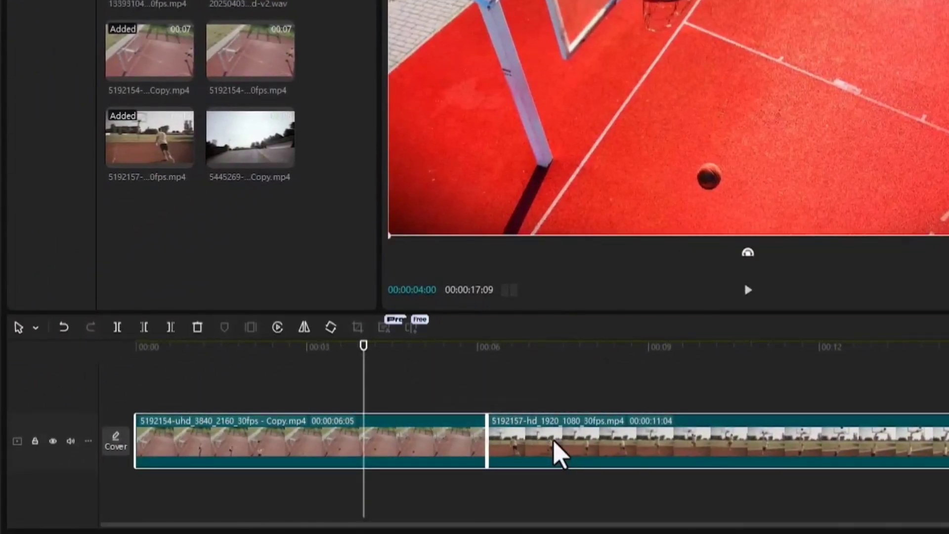
pyautogui.press('Delete')
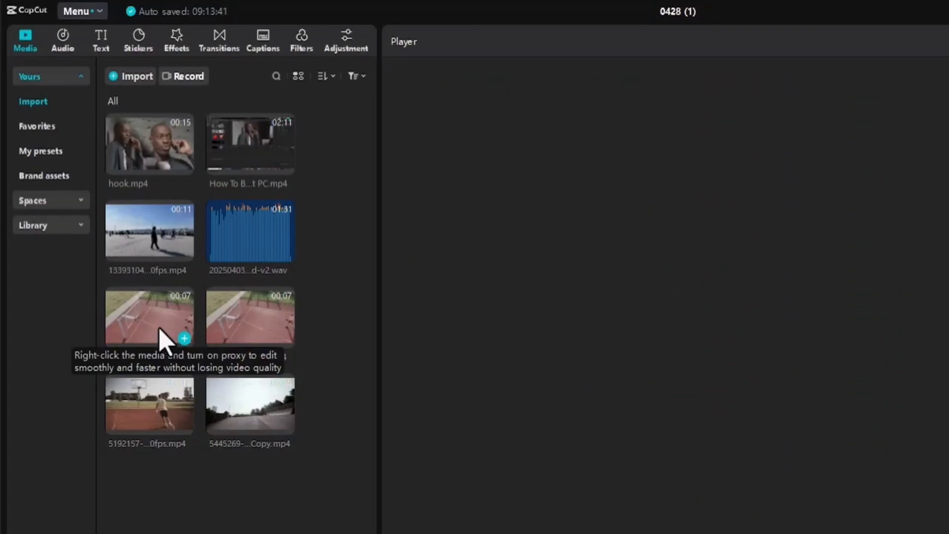
pyautogui.click(163, 340)
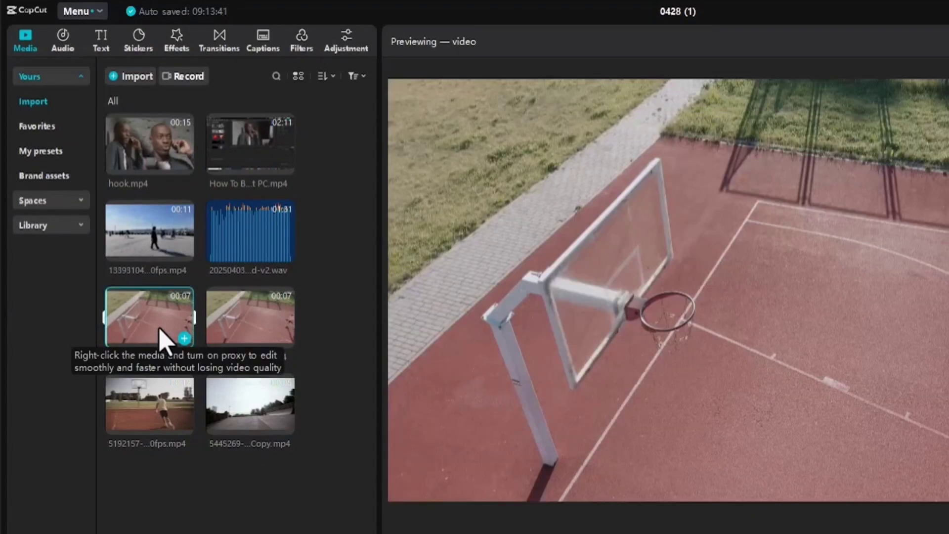
pyautogui.click(184, 339)
pyautogui.click(186, 426)
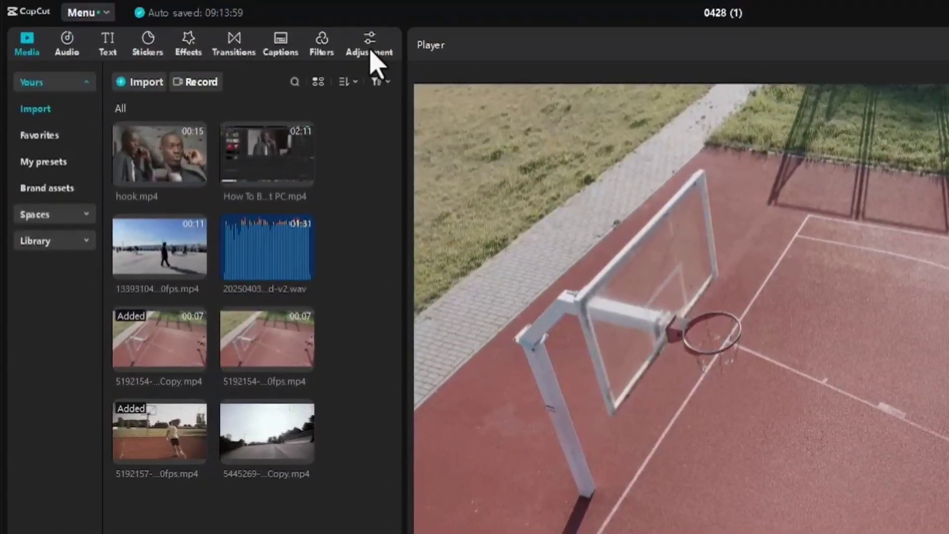
# Add a custom adjustment layer to the timeline and extend it across both clips
pyautogui.click(371, 50)
pyautogui.moveTo(147, 121)
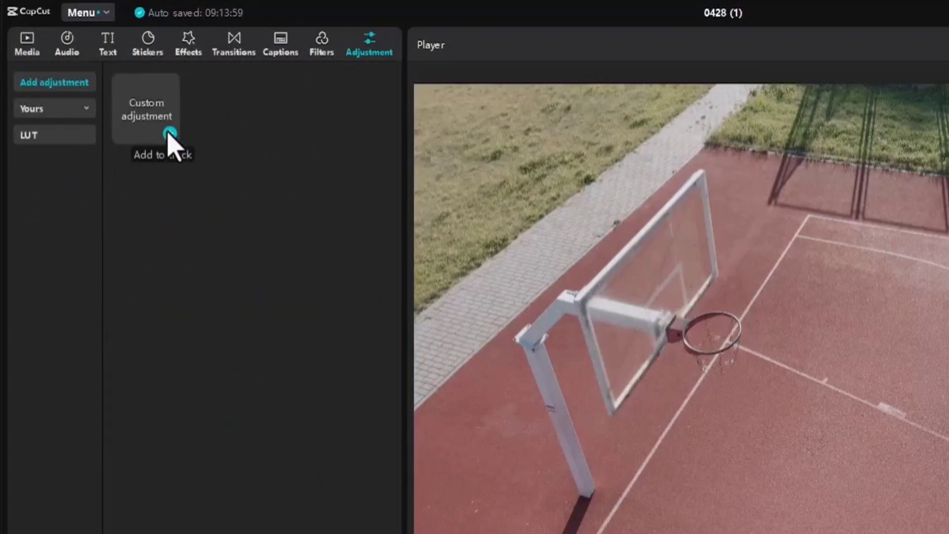
pyautogui.click(169, 135)
pyautogui.moveTo(346, 456); pyautogui.dragTo(911, 394)
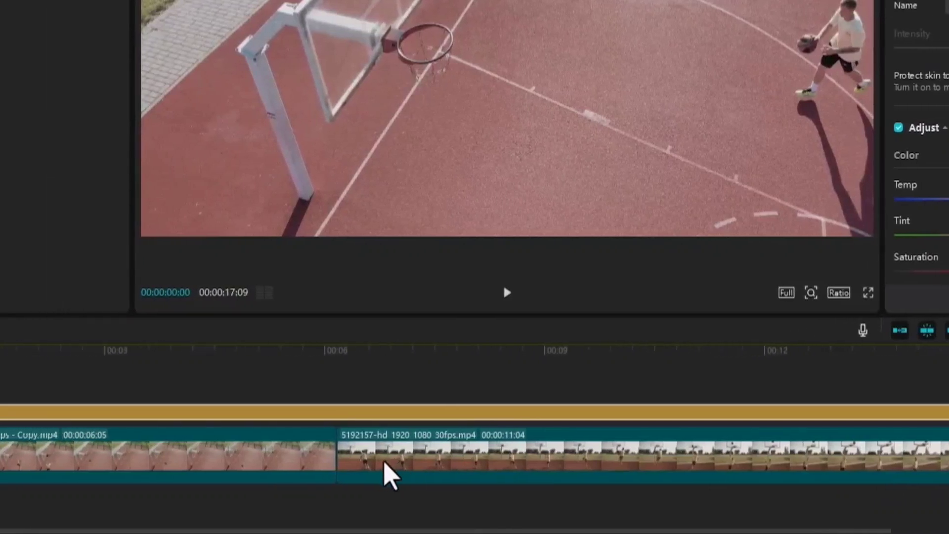
# Raise the adjustment layer's Saturation to the maximum and preview its effect at 00:00:11:12 and 00:00:05:09
pyautogui.click(446, 413)
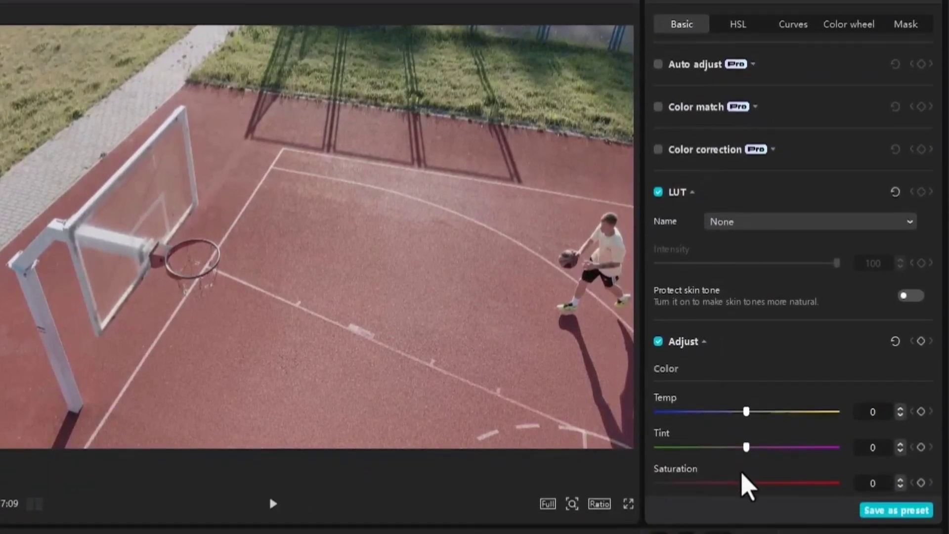
pyautogui.moveTo(747, 486); pyautogui.dragTo(869, 476)
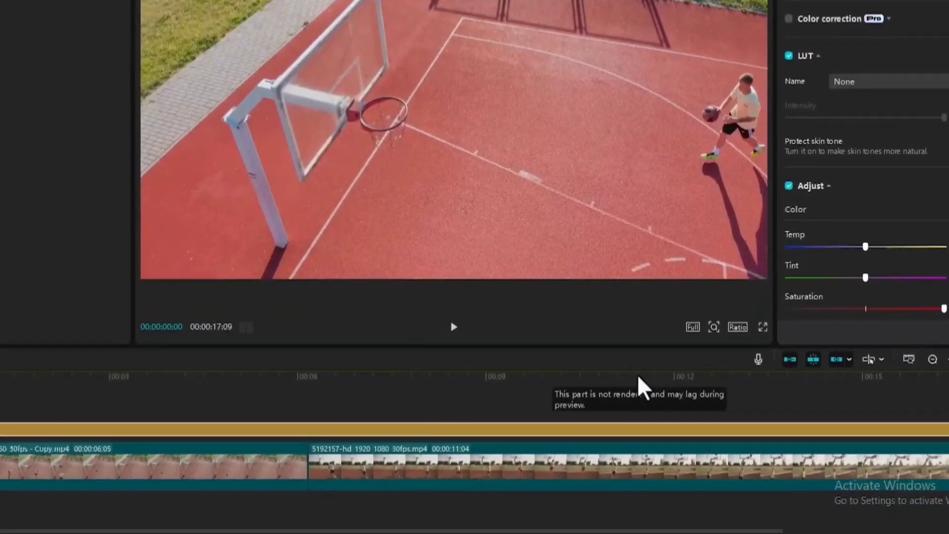
pyautogui.click(637, 384)
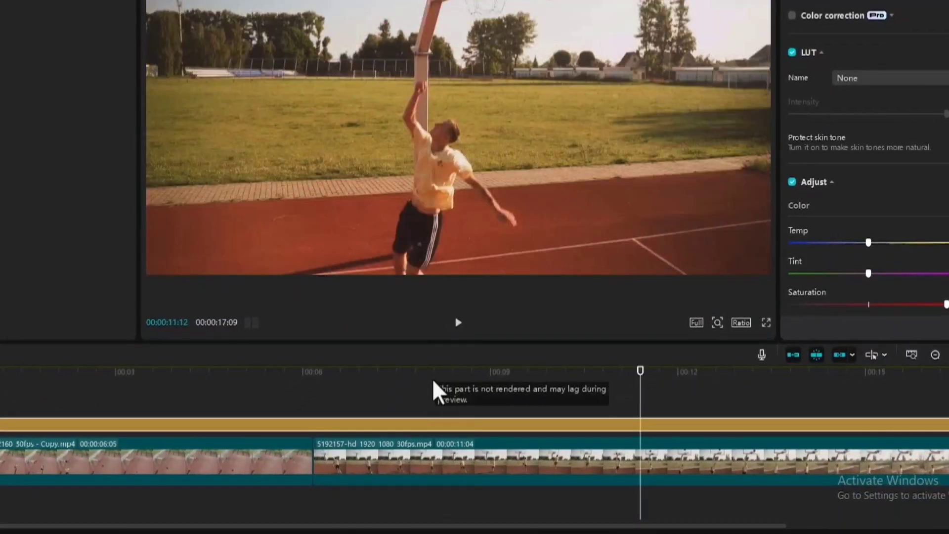
pyautogui.click(260, 376)
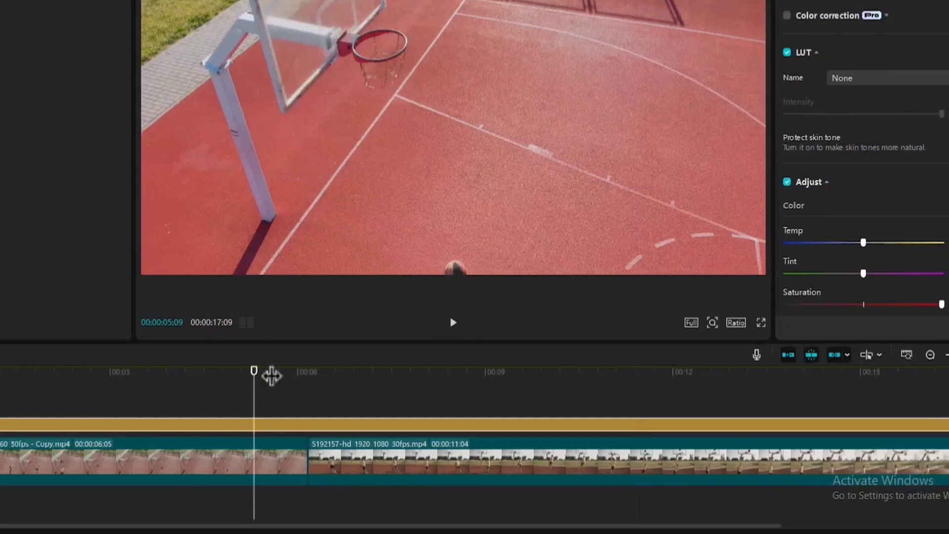